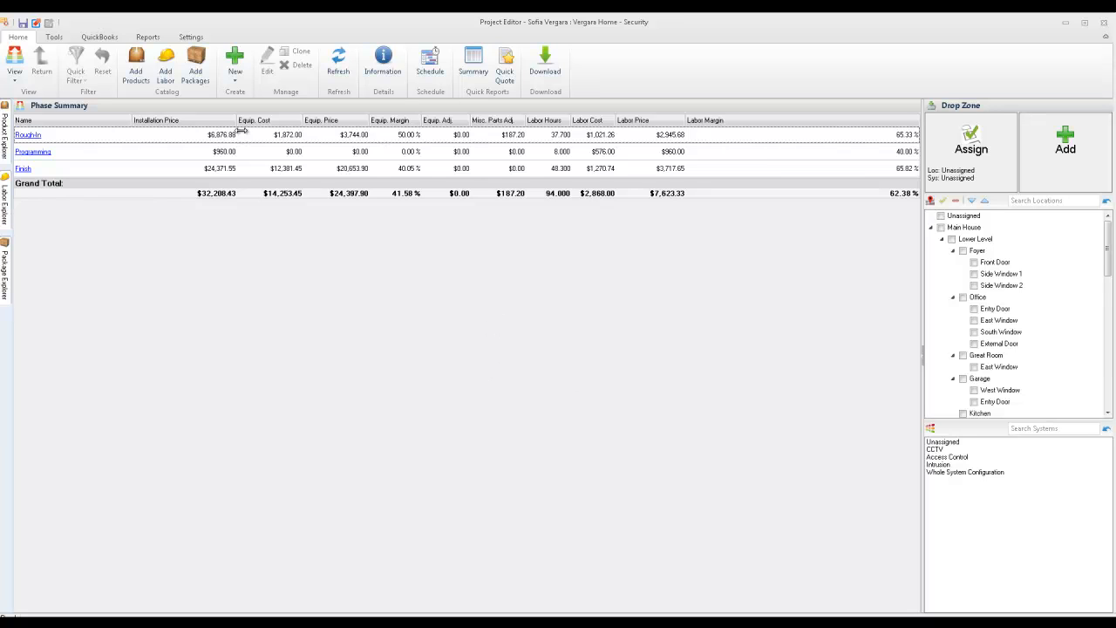
Step: Show all project items and filter the list to the CCTV category
{"action": "left_click", "coordinate": [15, 75]}
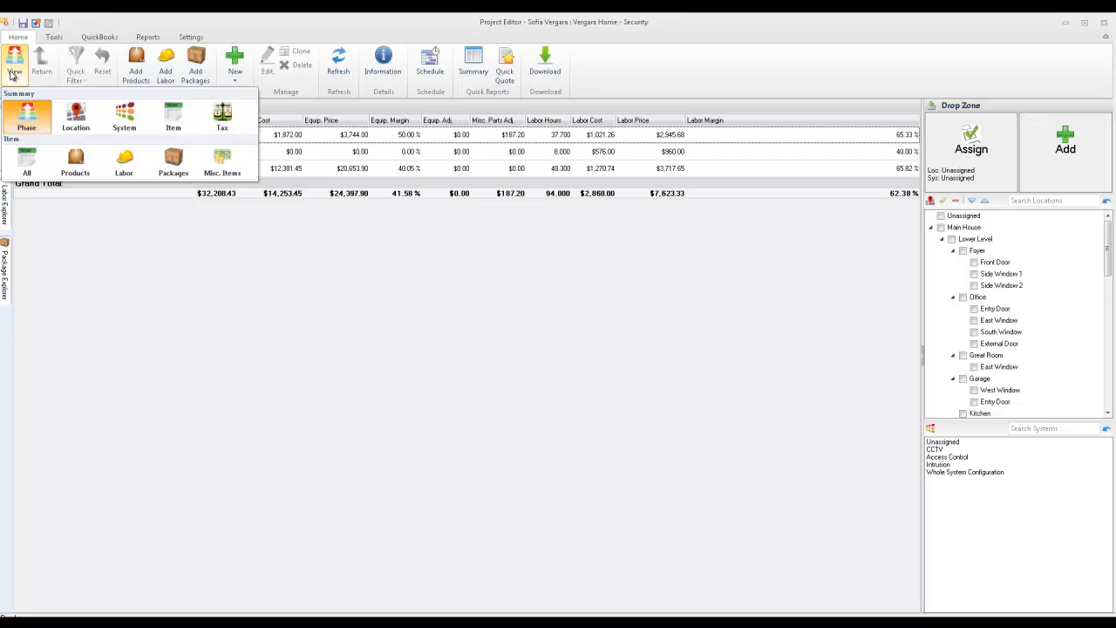
{"action": "left_click", "coordinate": [34, 165]}
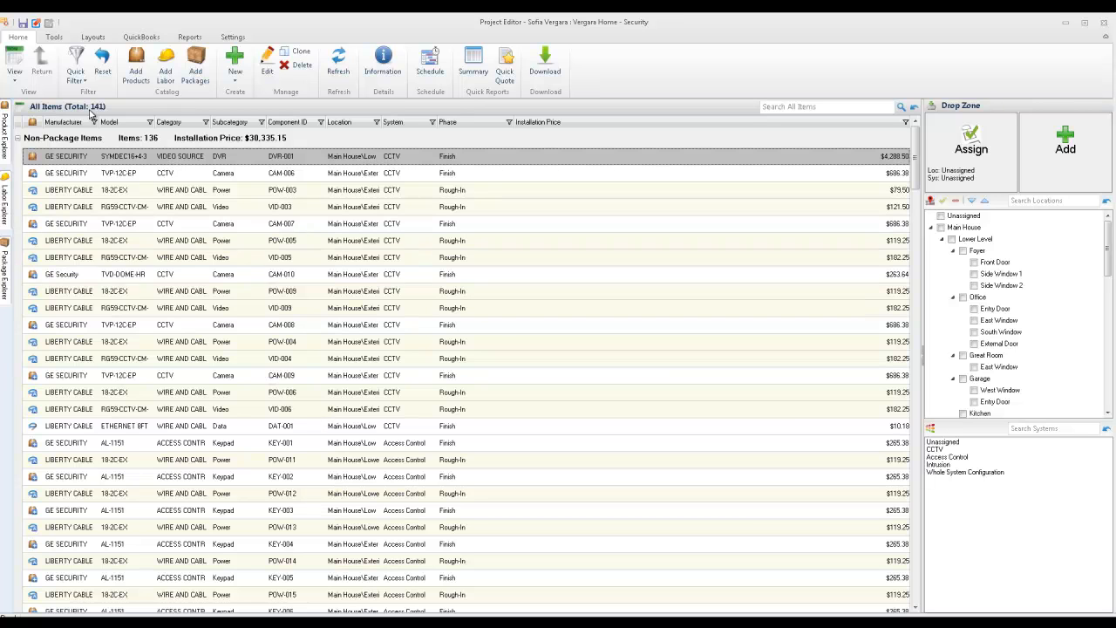
{"action": "left_click", "coordinate": [80, 75]}
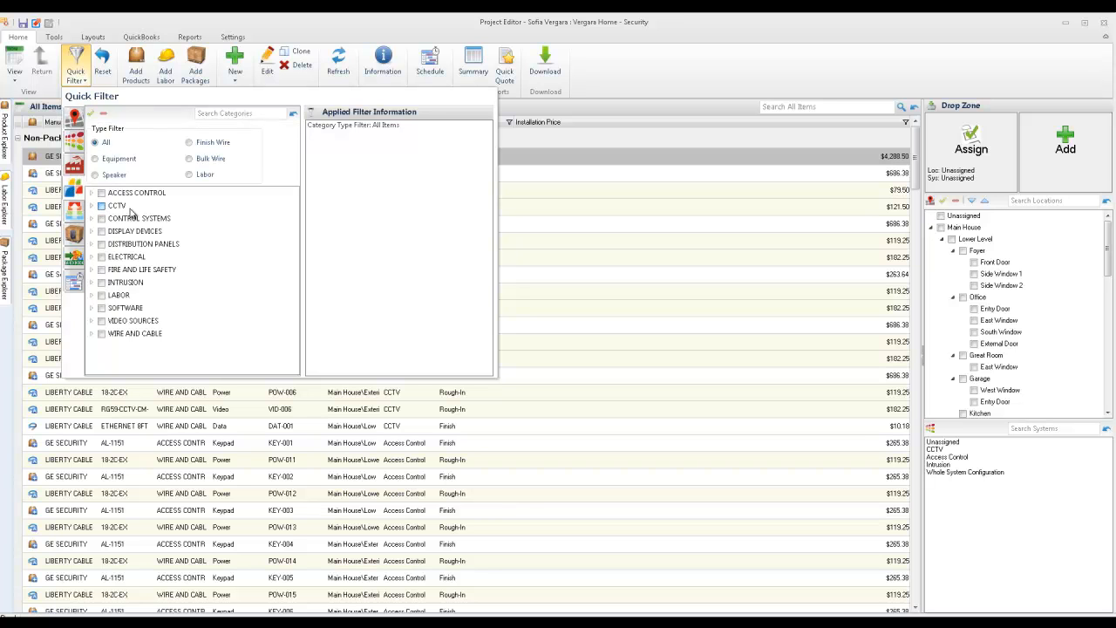
{"action": "left_click", "coordinate": [129, 209]}
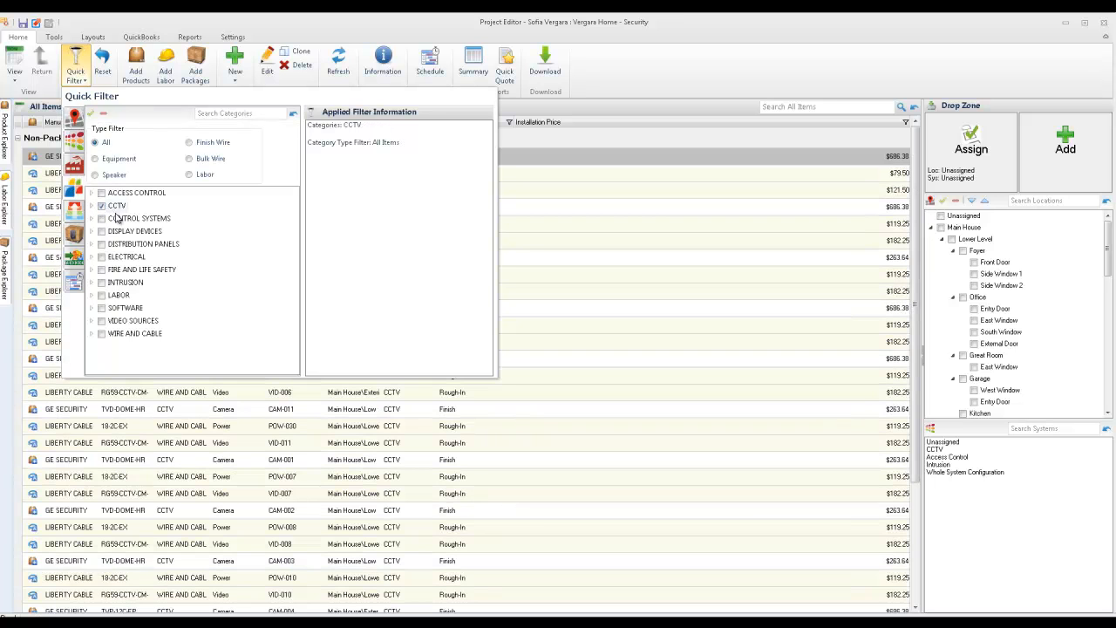
{"action": "left_click", "coordinate": [613, 108]}
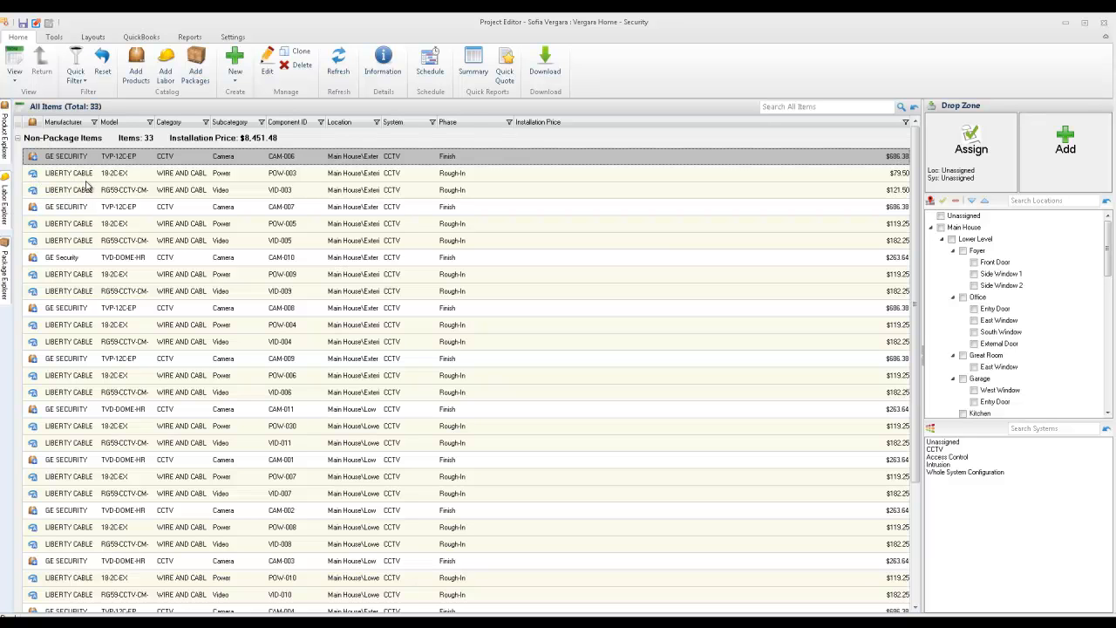
Step: Hide the accessories in the item list and sort the remaining cameras by model
{"action": "left_click", "coordinate": [54, 37]}
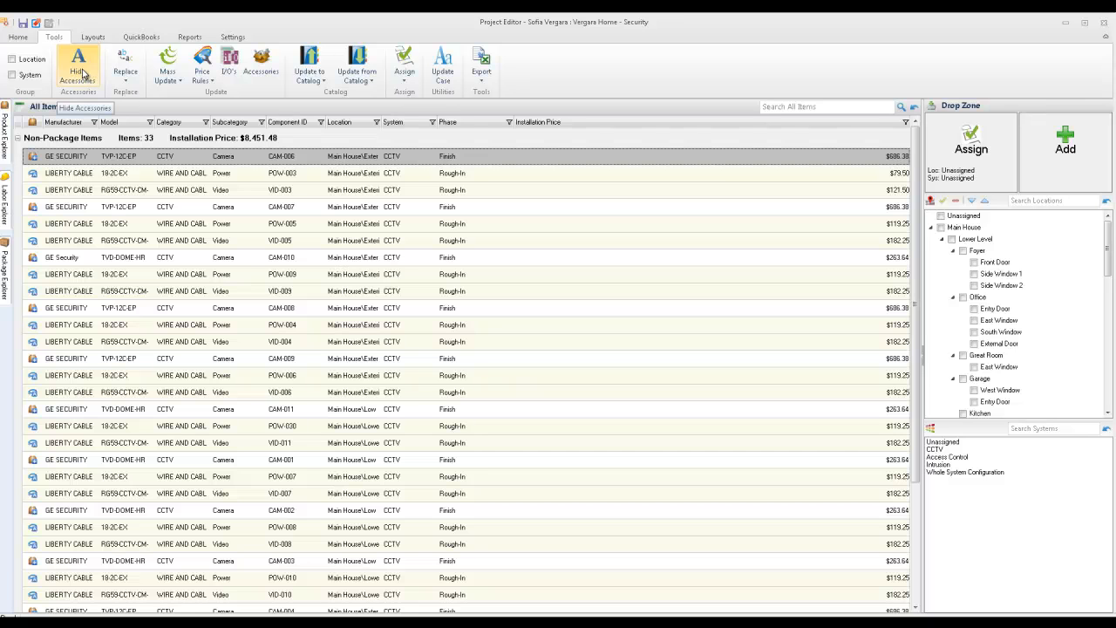
{"action": "left_click", "coordinate": [82, 73]}
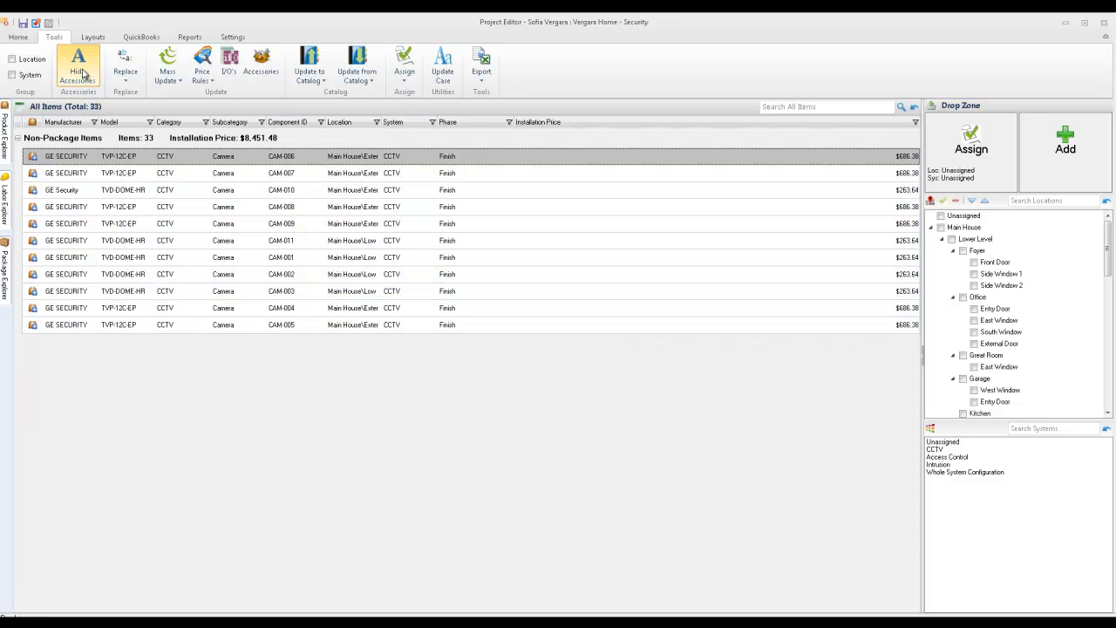
{"action": "left_click", "coordinate": [126, 123]}
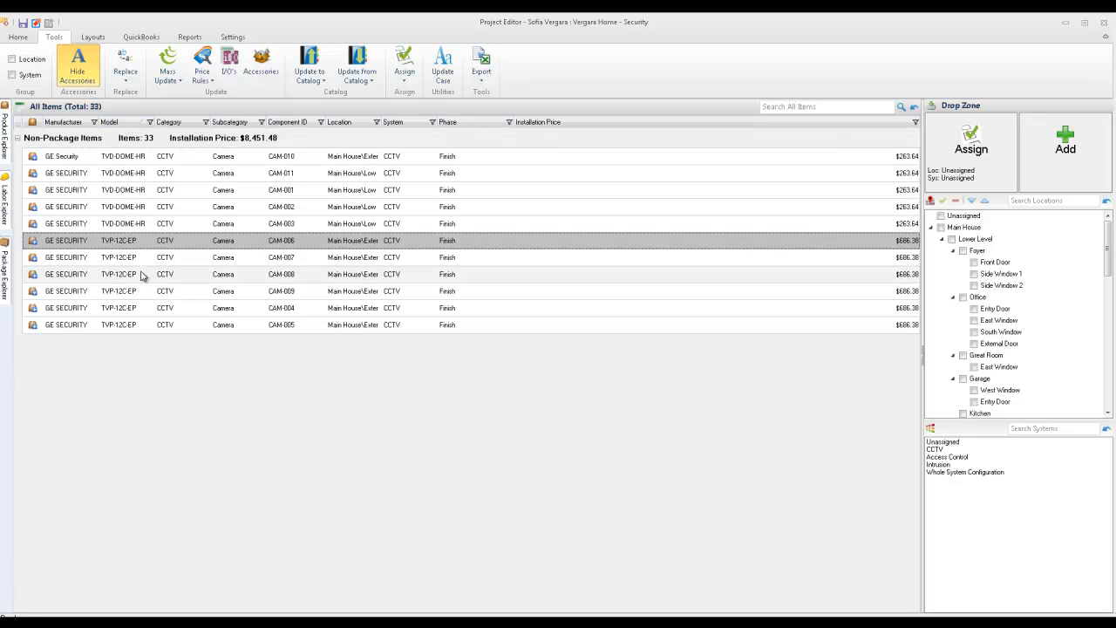
Step: For the five TVD-DOME-HR cameras, set the 25% product price rule to calculate Unit Price A from Unit Cost A
{"action": "left_click", "coordinate": [136, 158]}
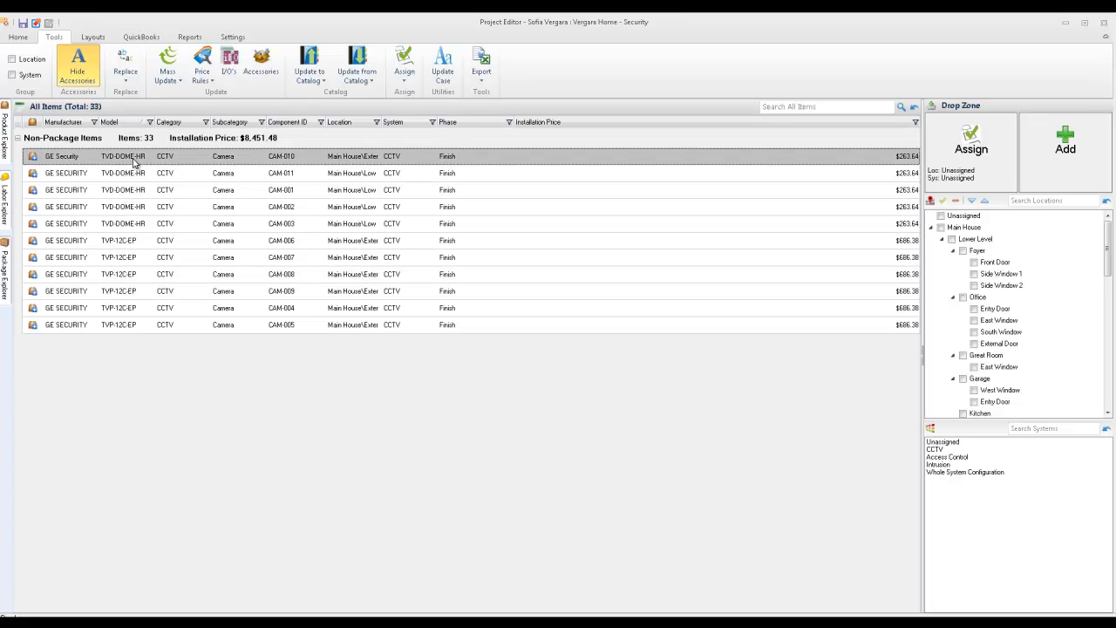
{"action": "left_click", "coordinate": [142, 225], "text": "shift"}
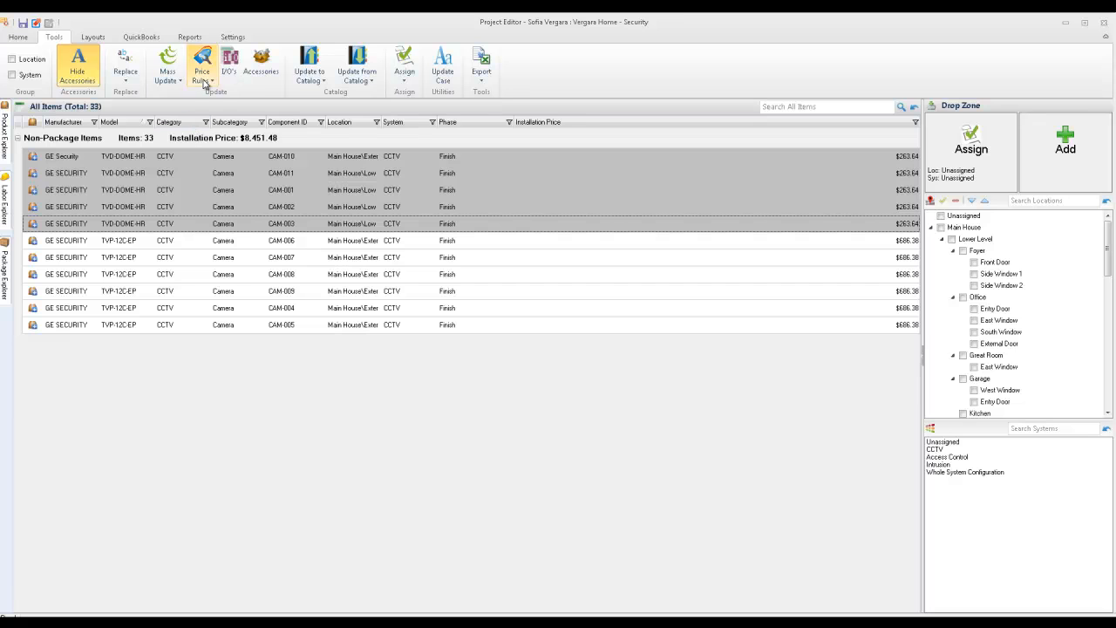
{"action": "left_click", "coordinate": [205, 81]}
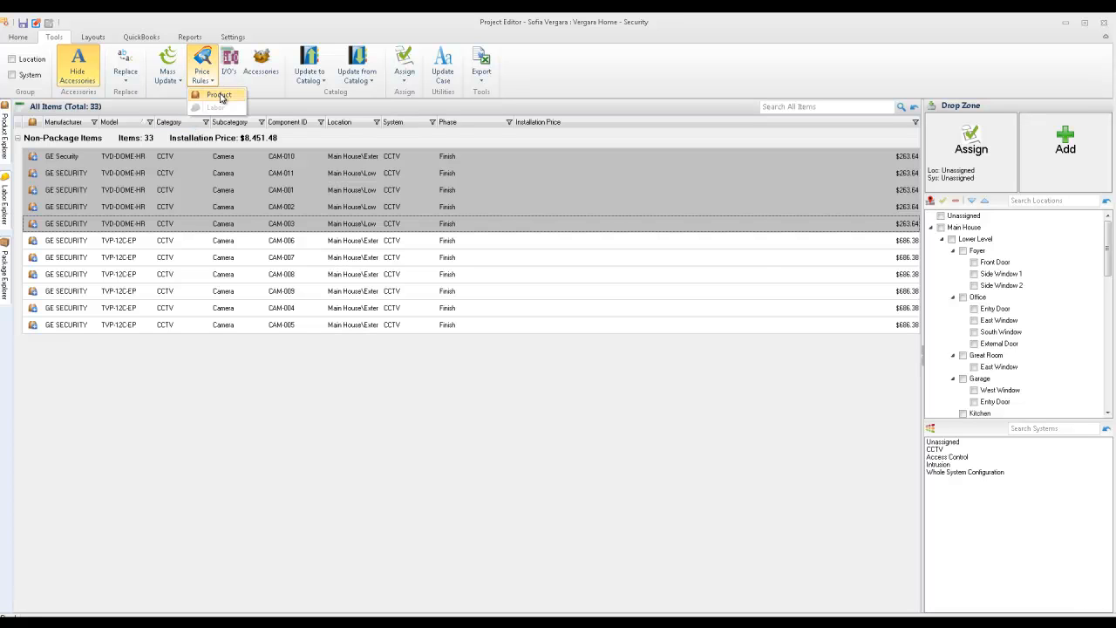
{"action": "left_click", "coordinate": [220, 96]}
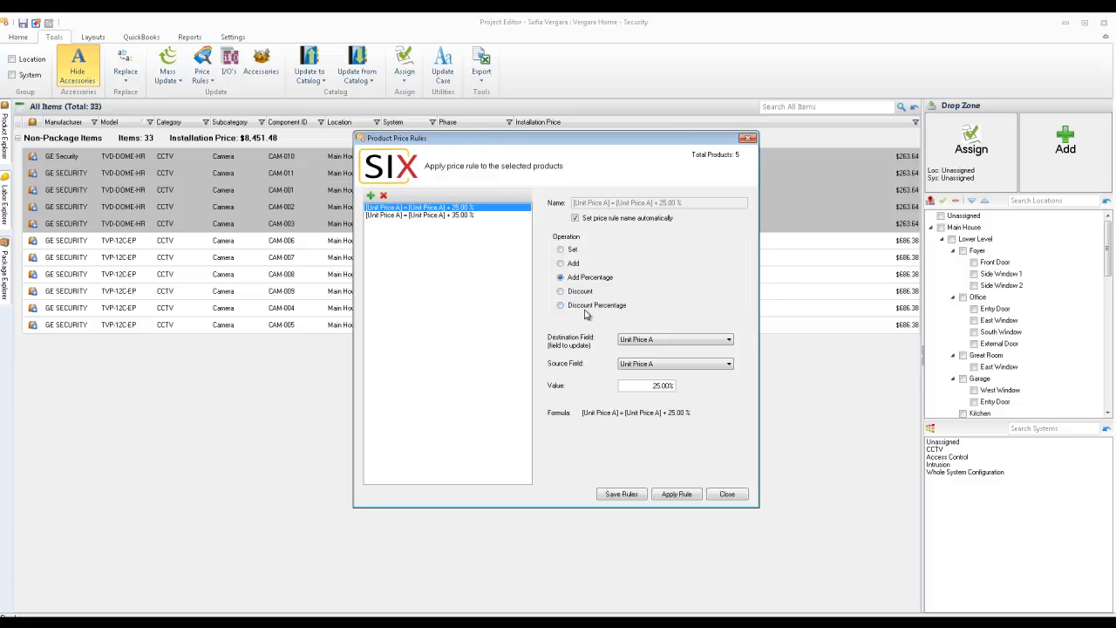
{"action": "left_click", "coordinate": [728, 340]}
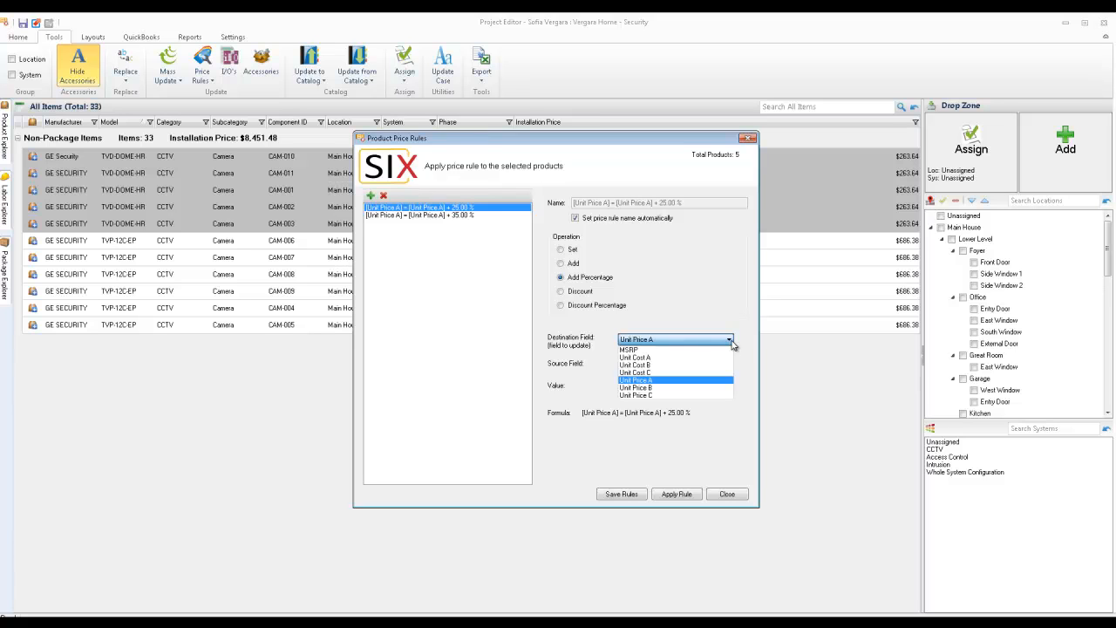
{"action": "left_click", "coordinate": [744, 343]}
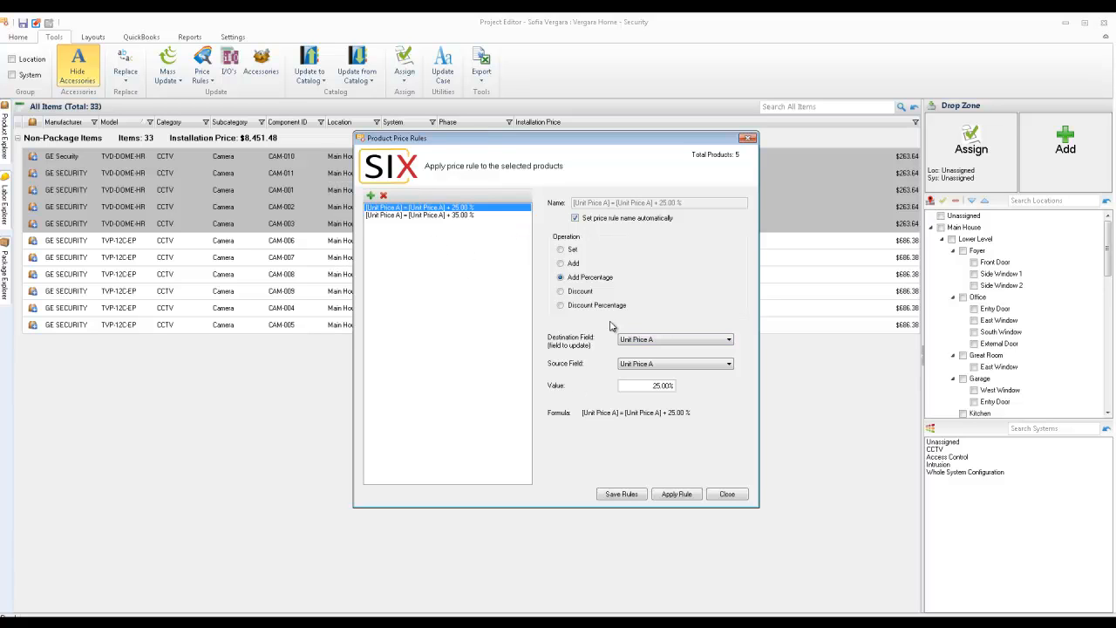
{"action": "left_click", "coordinate": [659, 340]}
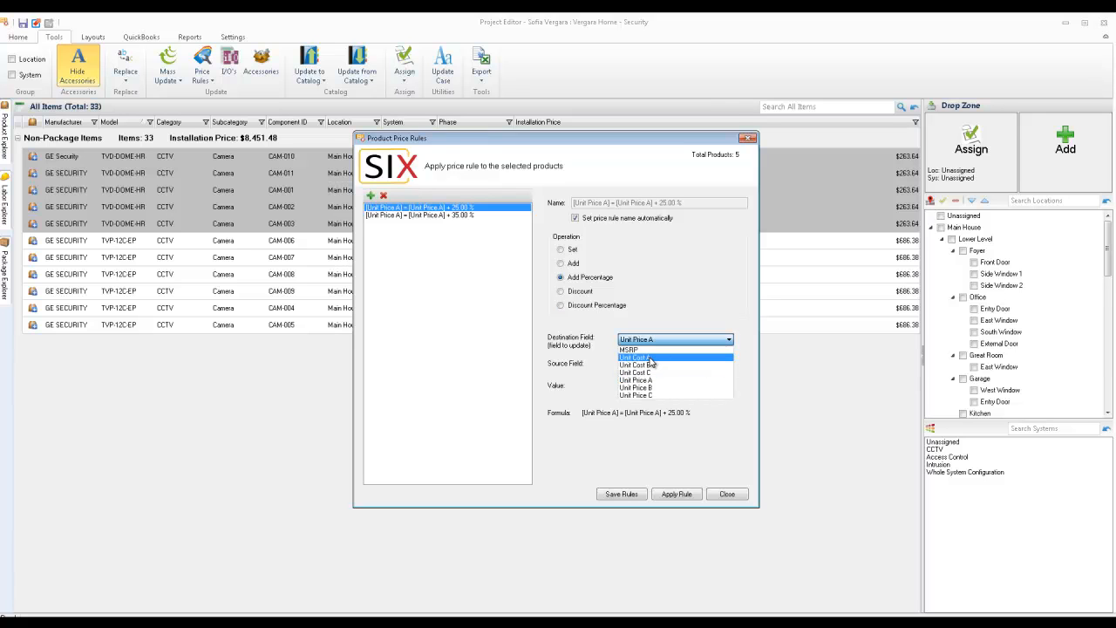
{"action": "left_click", "coordinate": [652, 380]}
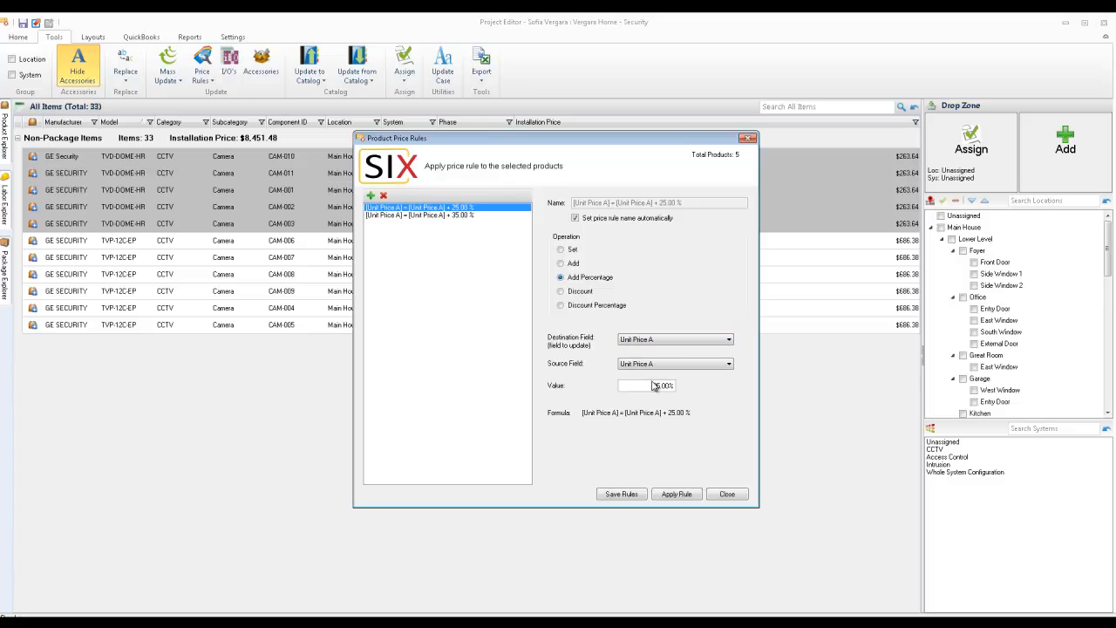
{"action": "left_click", "coordinate": [670, 366]}
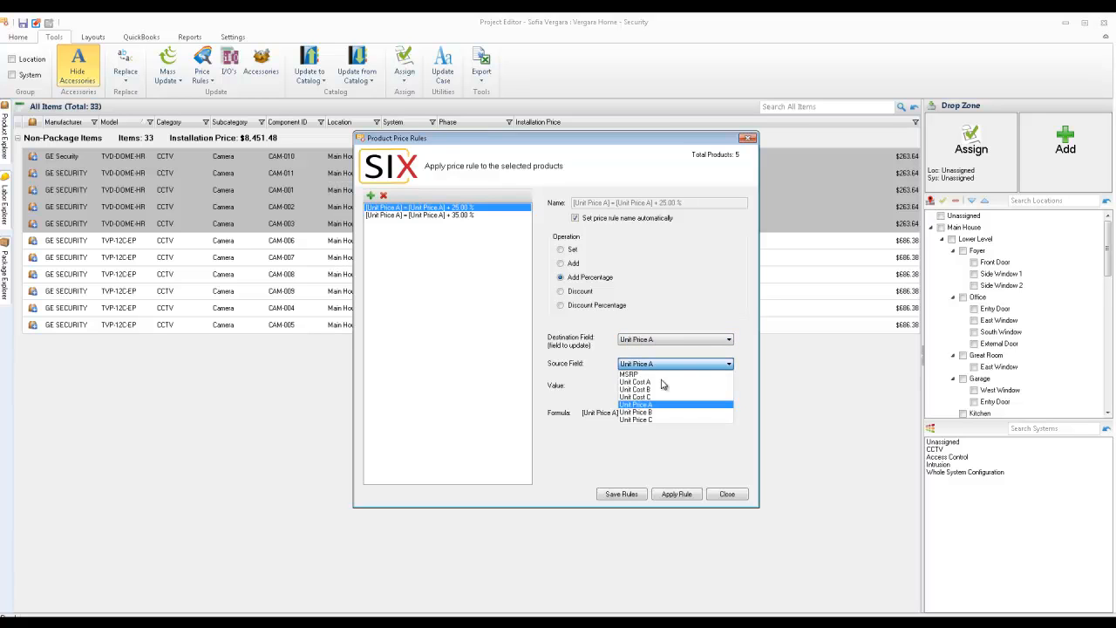
{"action": "left_click", "coordinate": [661, 381]}
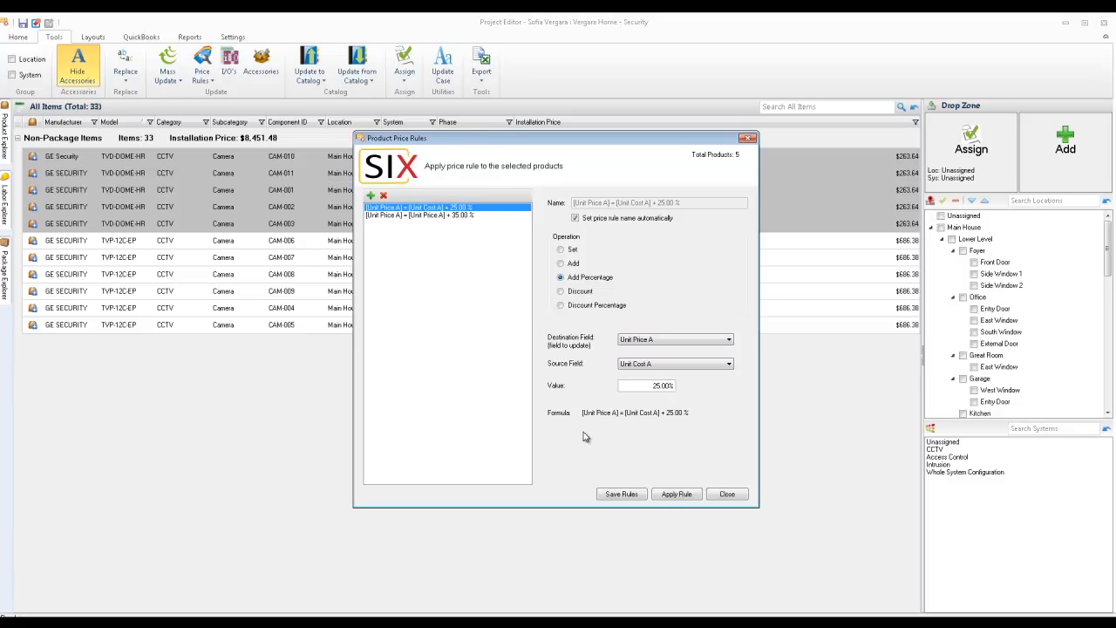
Step: Save the price rules and apply the Unit Cost A plus 25% rule to the selected cameras
{"action": "left_click", "coordinate": [640, 495]}
{"action": "left_click", "coordinate": [675, 494]}
{"action": "left_click", "coordinate": [727, 493]}
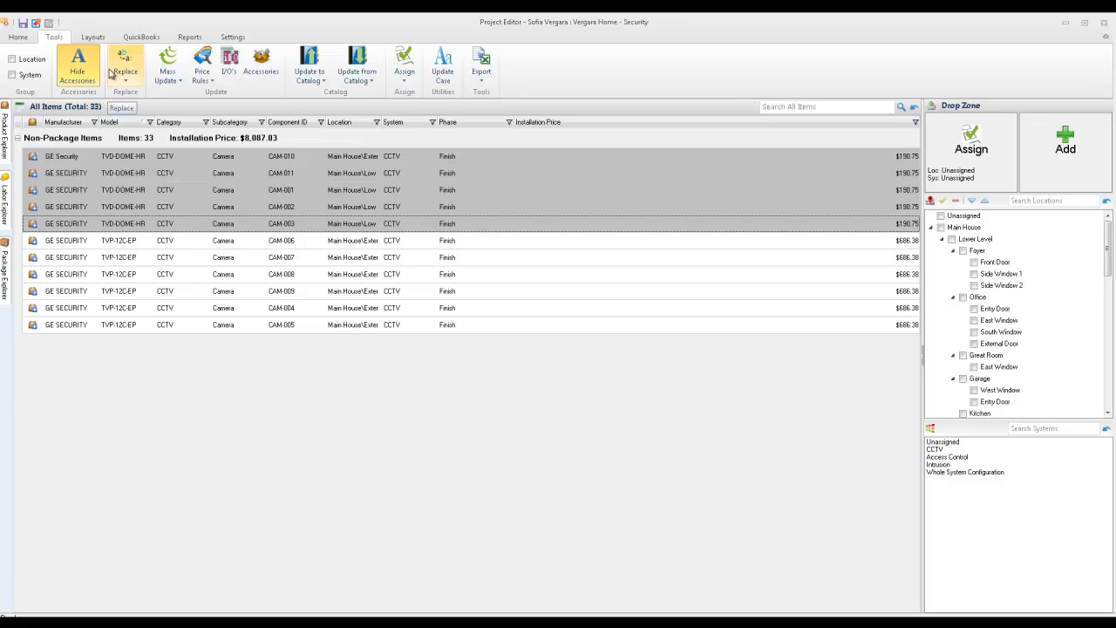
Step: View the cameras in the Price layout, and switch to the Description layout with the Short Description column fitted to its text
{"action": "left_click", "coordinate": [99, 37]}
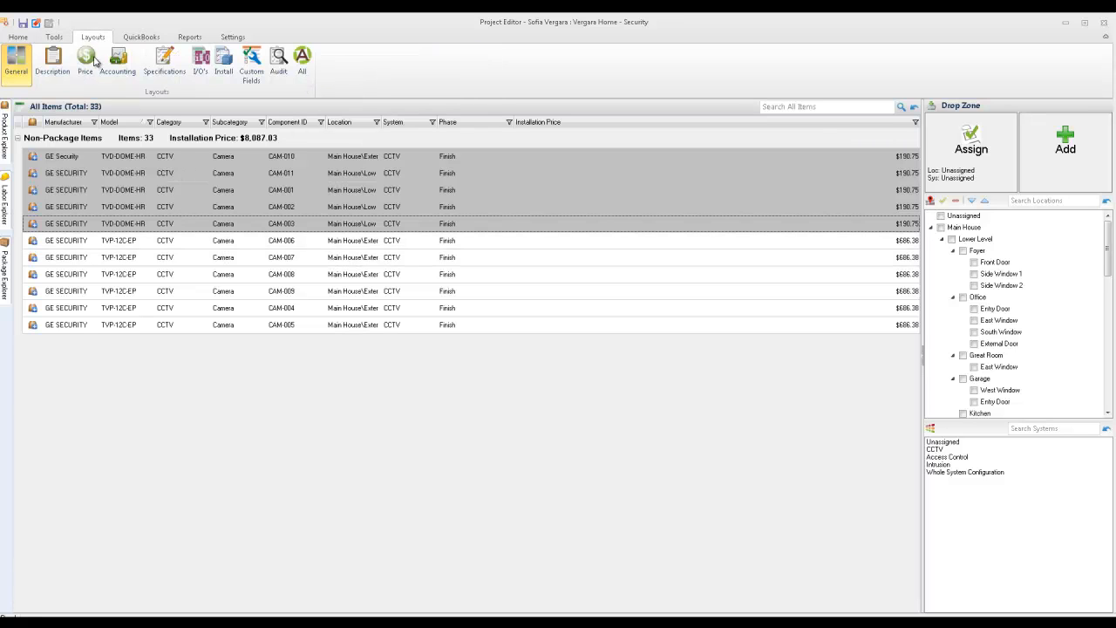
{"action": "left_click", "coordinate": [84, 59]}
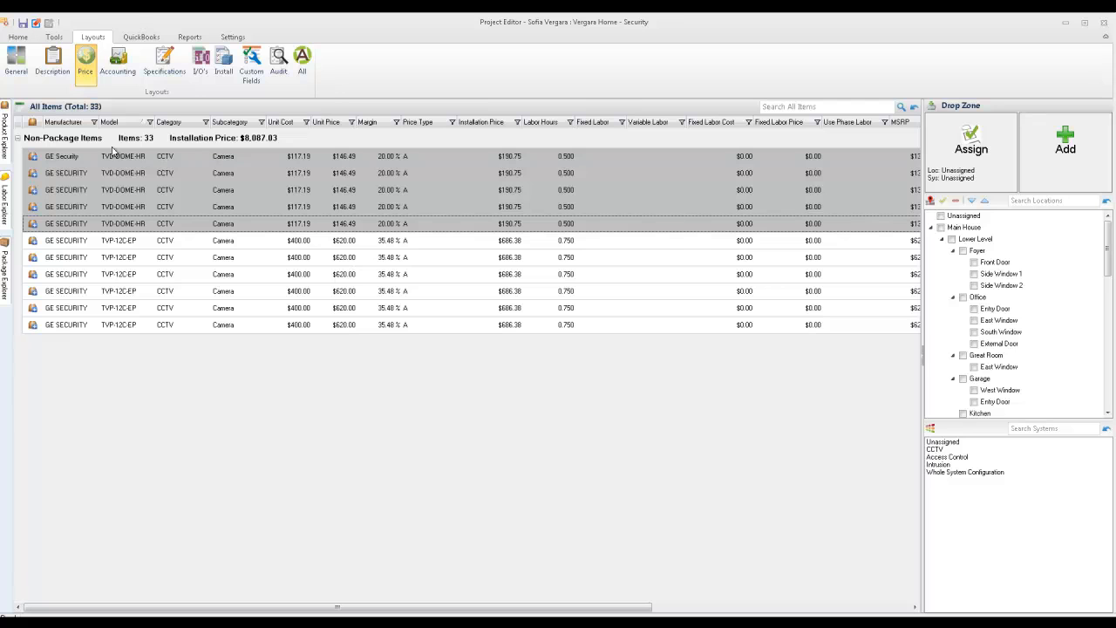
{"action": "left_click", "coordinate": [62, 73]}
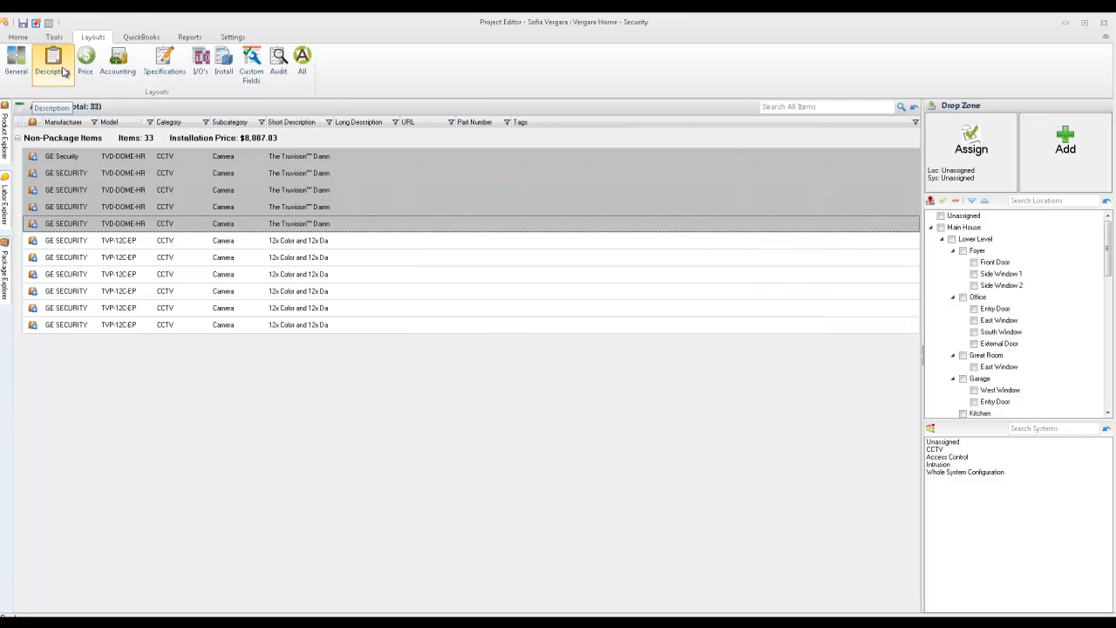
{"action": "double_click", "coordinate": [334, 122]}
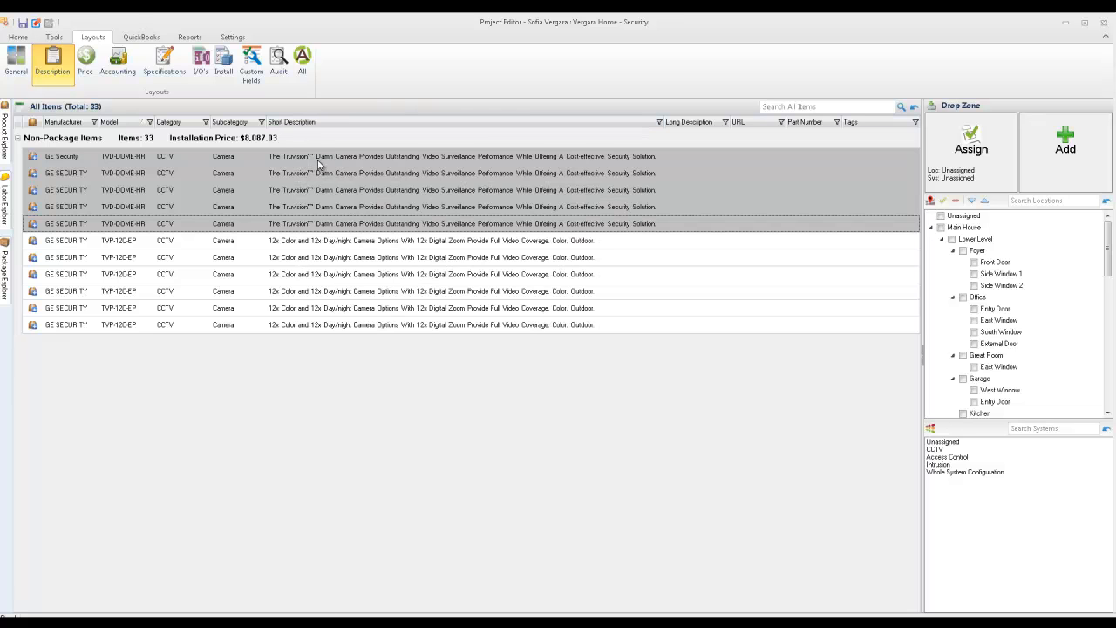
{"action": "left_click", "coordinate": [351, 178]}
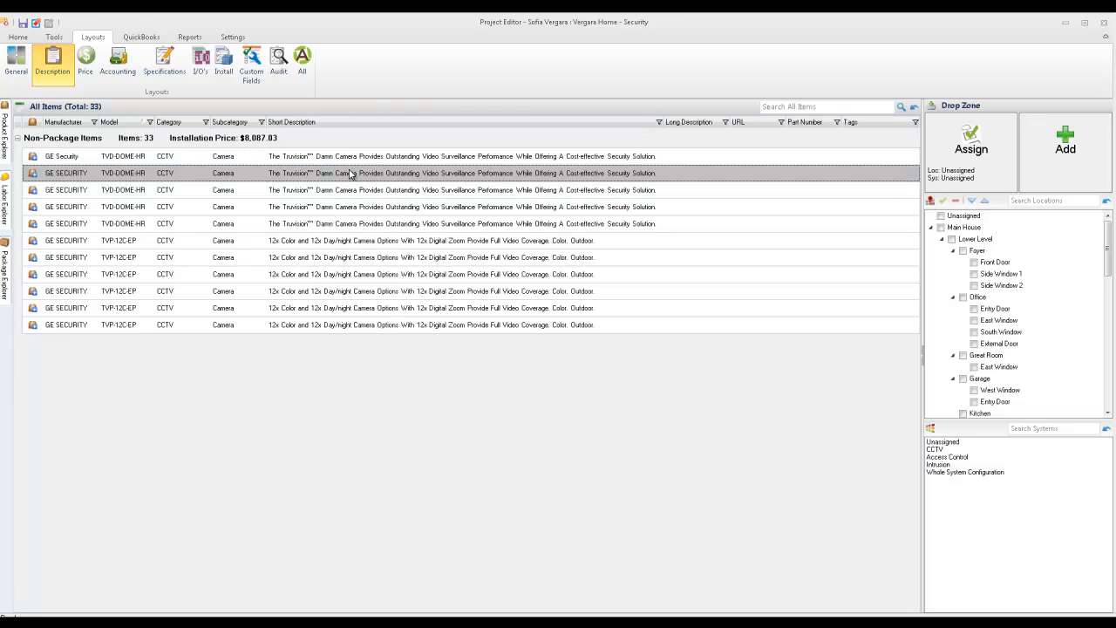
{"action": "left_click", "coordinate": [353, 159]}
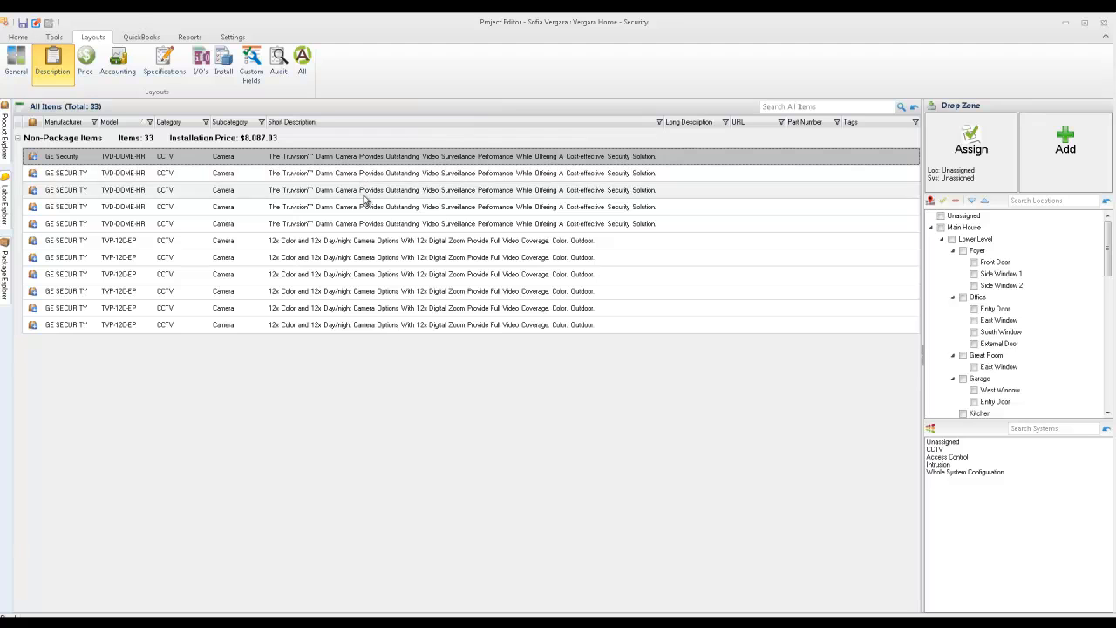
Step: Edit the first TVD-DOME-HR camera, CAM-010, replacing "Damn" with "Dome" in its short description
{"action": "double_click", "coordinate": [358, 156]}
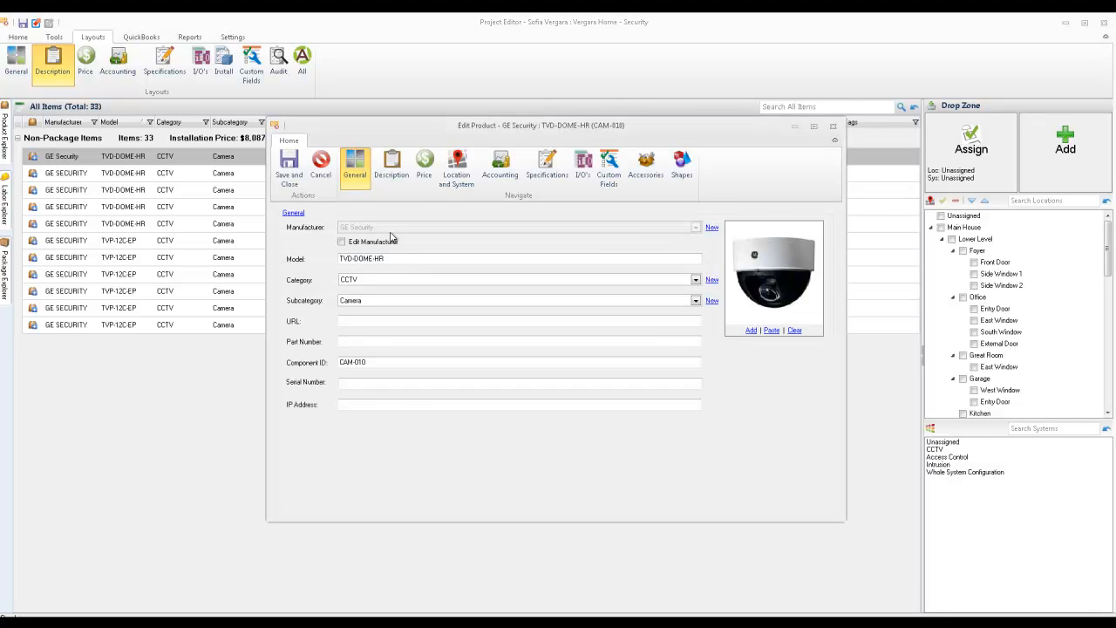
{"action": "left_click", "coordinate": [392, 165]}
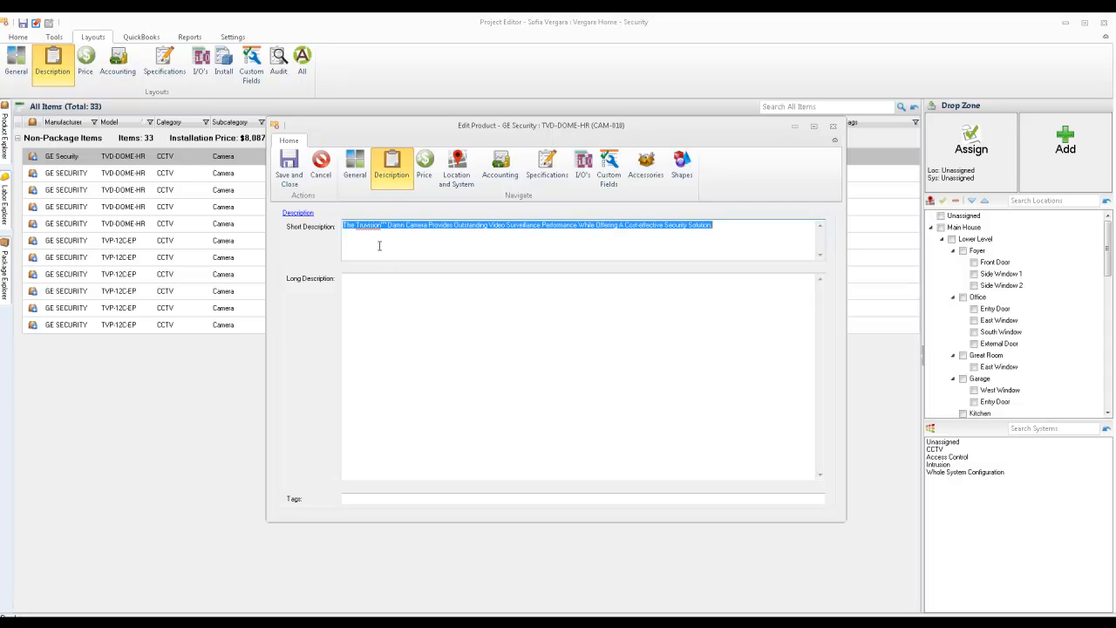
{"action": "left_click", "coordinate": [401, 229]}
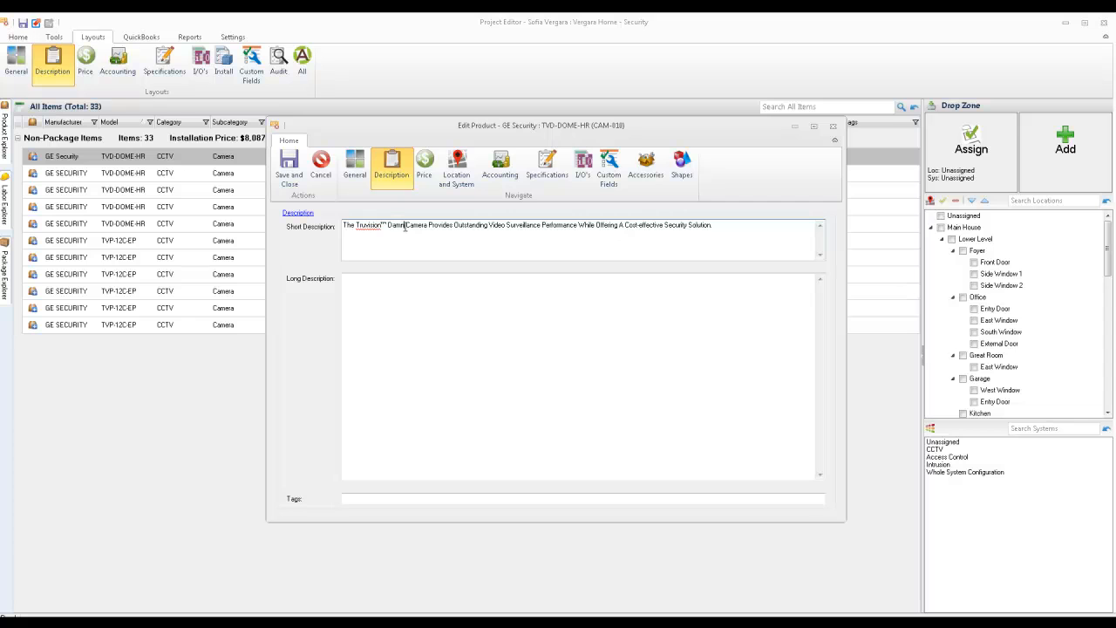
{"action": "key", "text": "BackSpace"}
{"action": "key", "text": "BackSpace"}
{"action": "key", "text": "BackSpace"}
{"action": "type", "text": "ome"}
Step: Run a spelling check on the short description and close it without making changes
{"action": "right_click", "coordinate": [543, 249]}
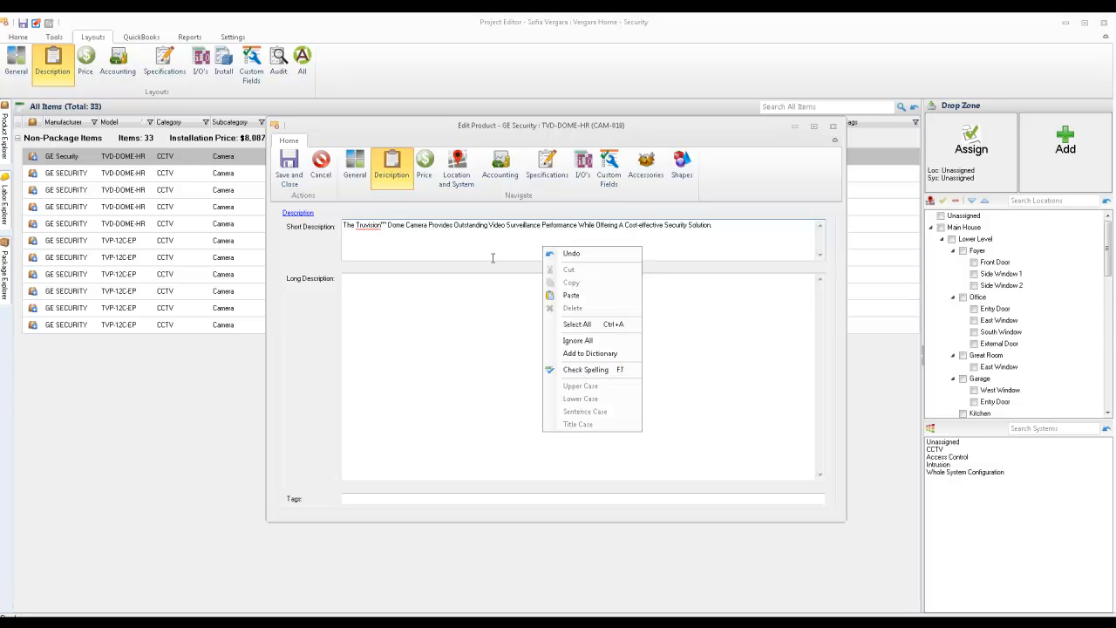
{"action": "left_click", "coordinate": [572, 371]}
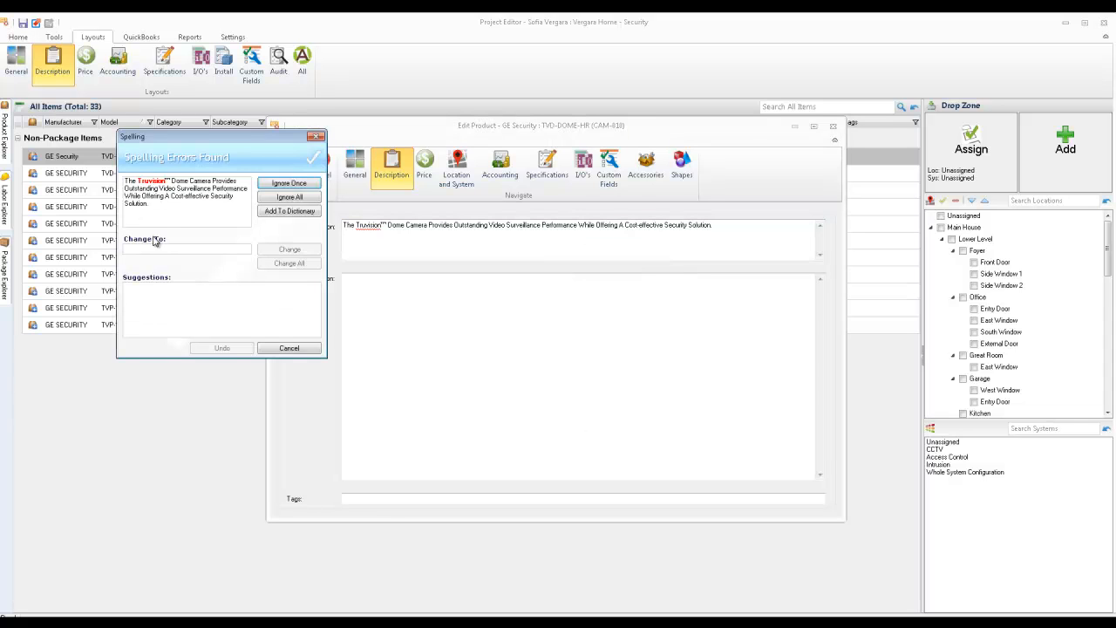
{"action": "left_click", "coordinate": [298, 353]}
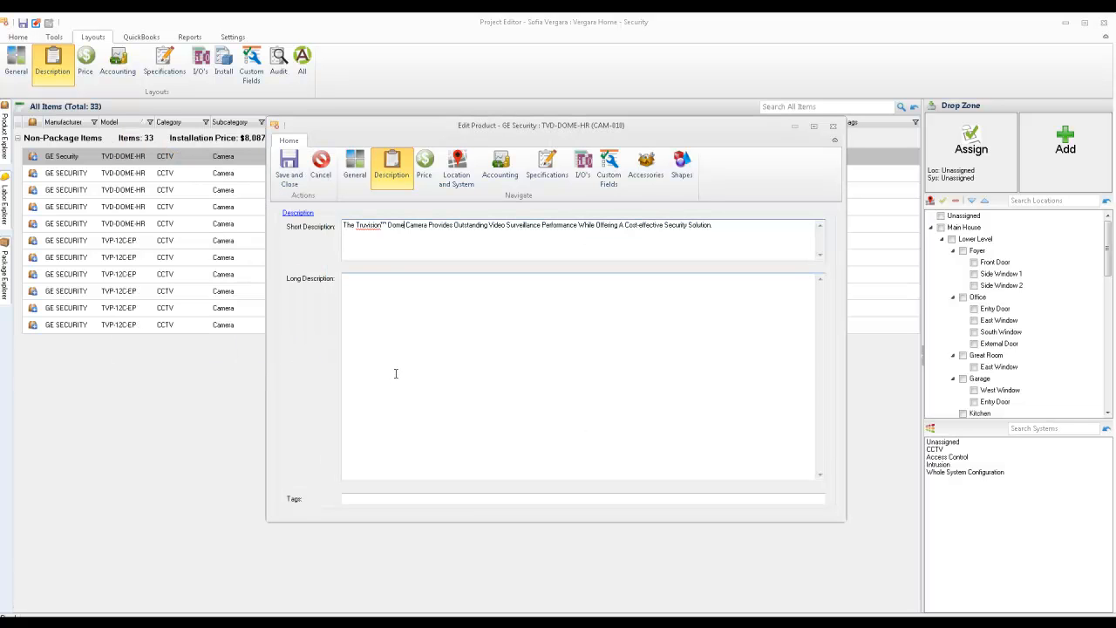
Step: Save the edited camera and update the catalog product with only its Short Description
{"action": "left_click", "coordinate": [290, 174]}
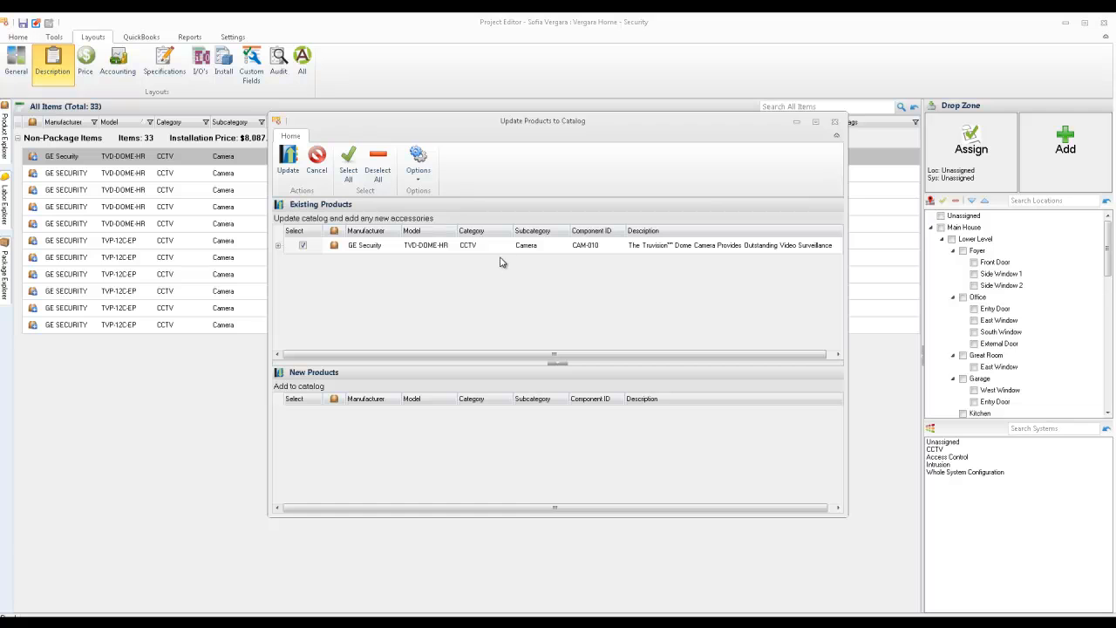
{"action": "left_click", "coordinate": [417, 177]}
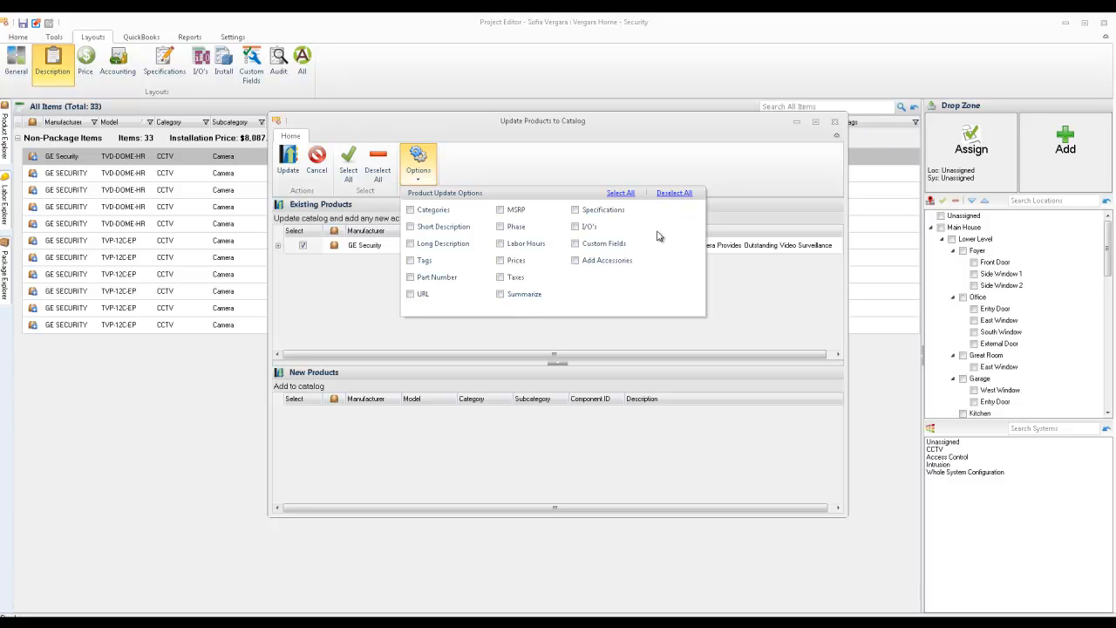
{"action": "left_click", "coordinate": [410, 227]}
{"action": "left_click", "coordinate": [290, 166]}
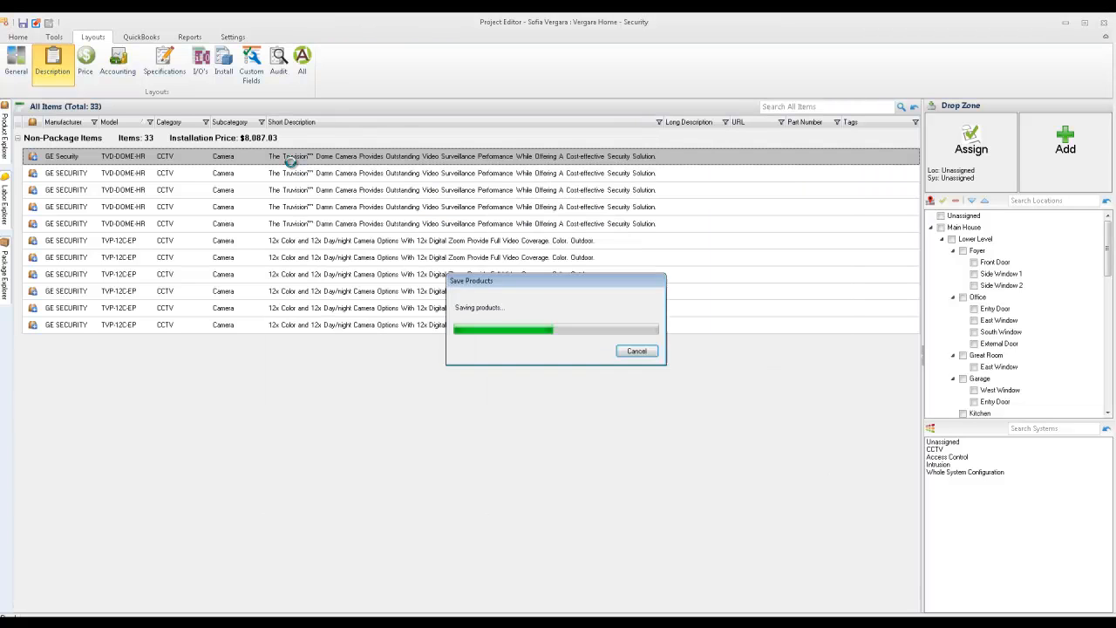
Step: Update the four TVD-DOME-HR cameras whose short description reads "Damn" with product data from the catalog, clearing the preselected update options
{"action": "left_click", "coordinate": [338, 229]}
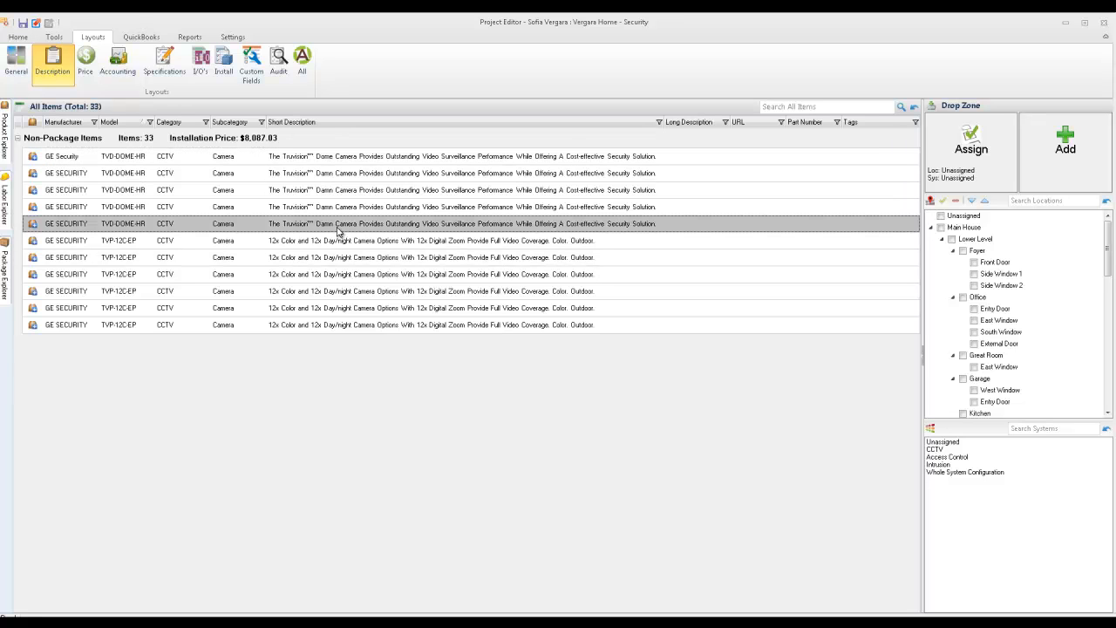
{"action": "left_click_drag", "start_coordinate": [344, 225], "coordinate": [346, 180]}
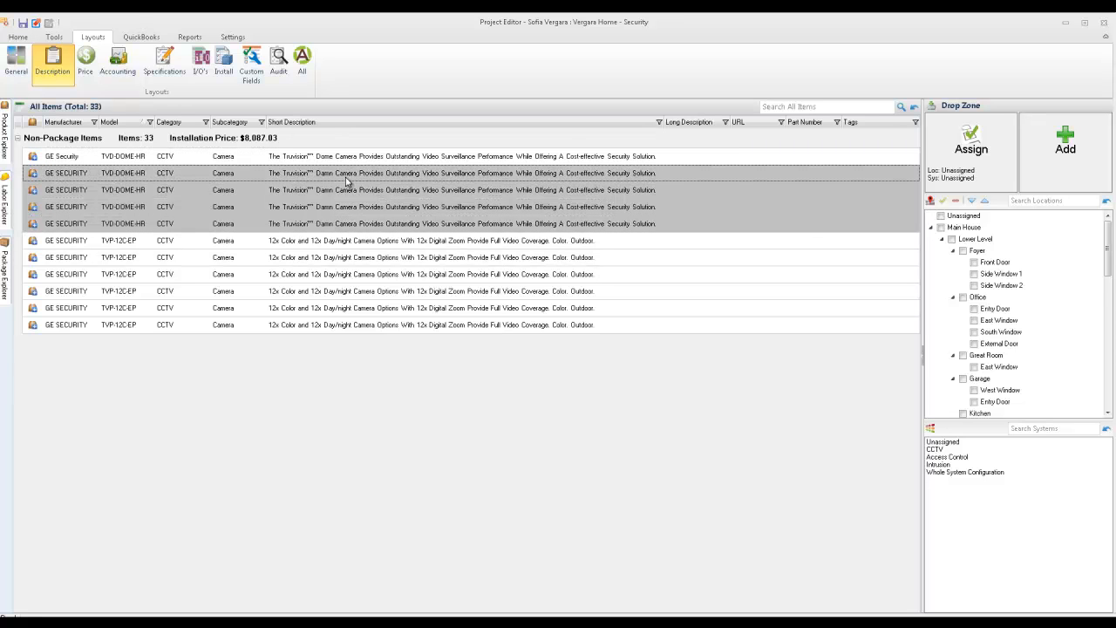
{"action": "left_click", "coordinate": [54, 37]}
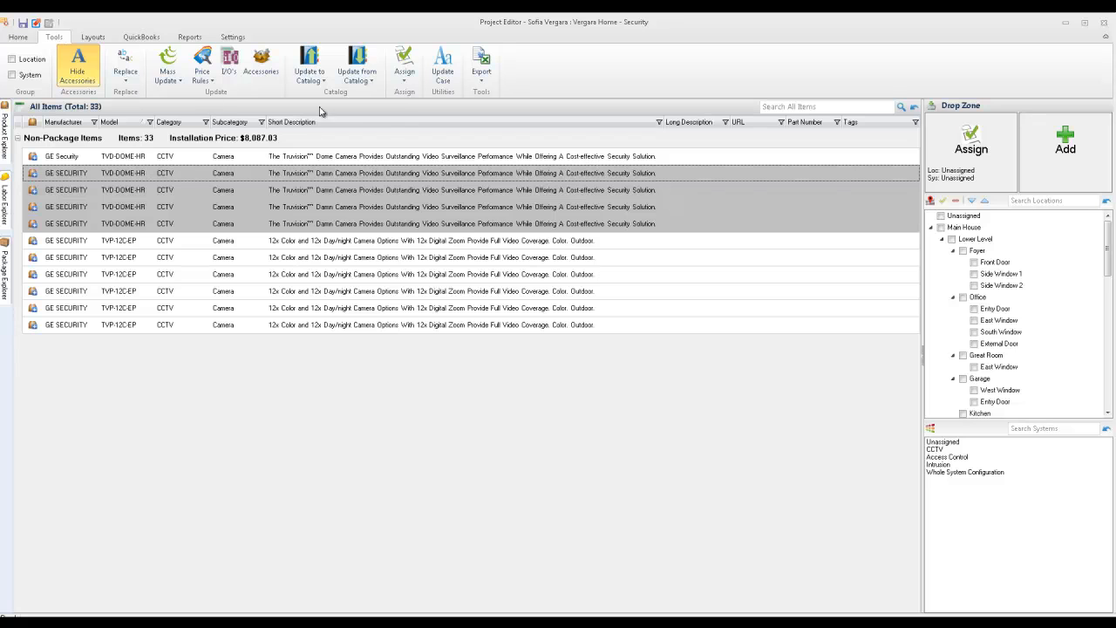
{"action": "left_click", "coordinate": [365, 74]}
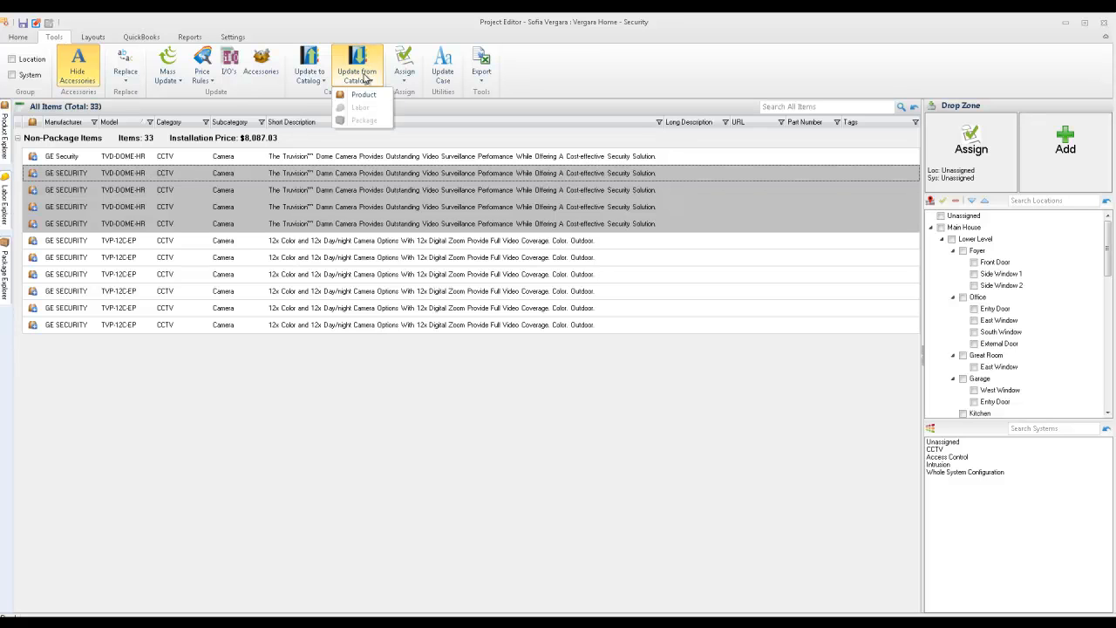
{"action": "left_click", "coordinate": [363, 94]}
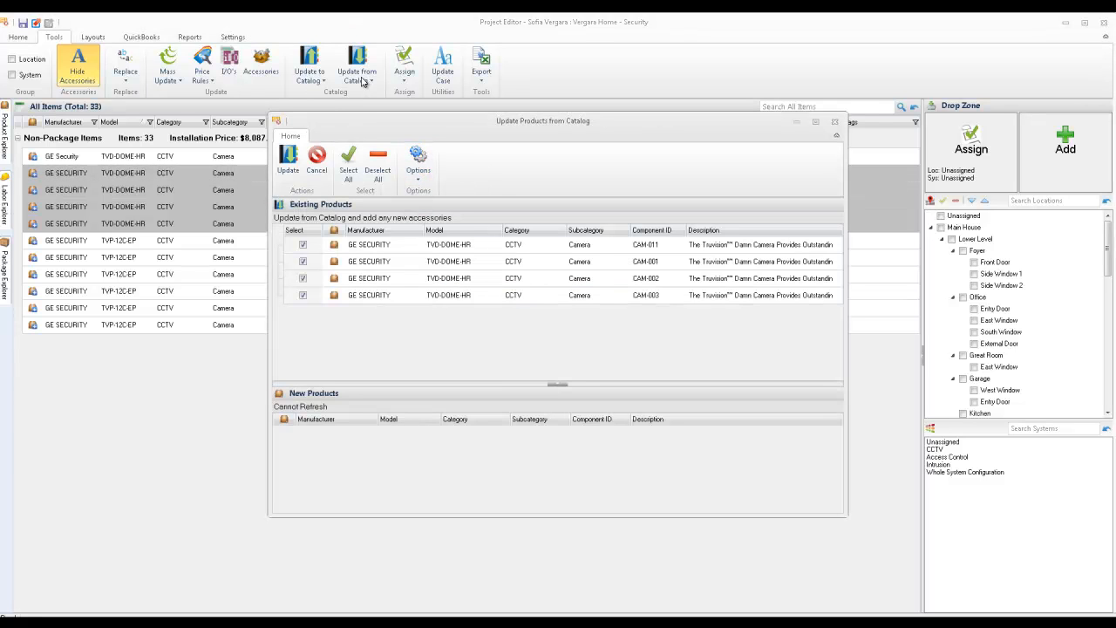
{"action": "left_click", "coordinate": [419, 166]}
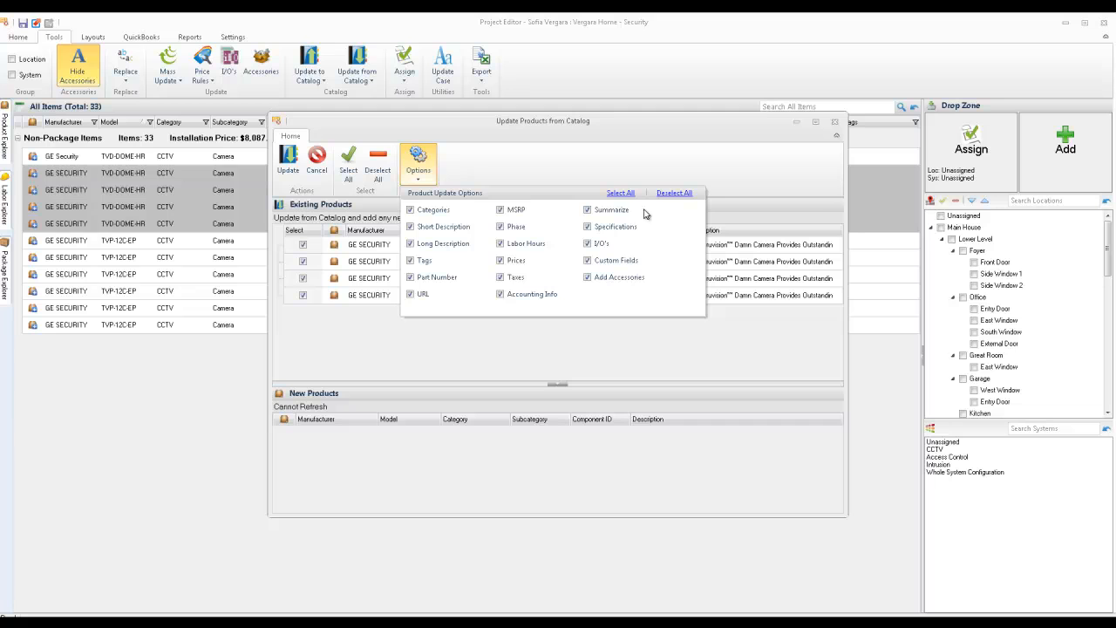
{"action": "left_click", "coordinate": [679, 195]}
{"action": "left_click", "coordinate": [279, 166]}
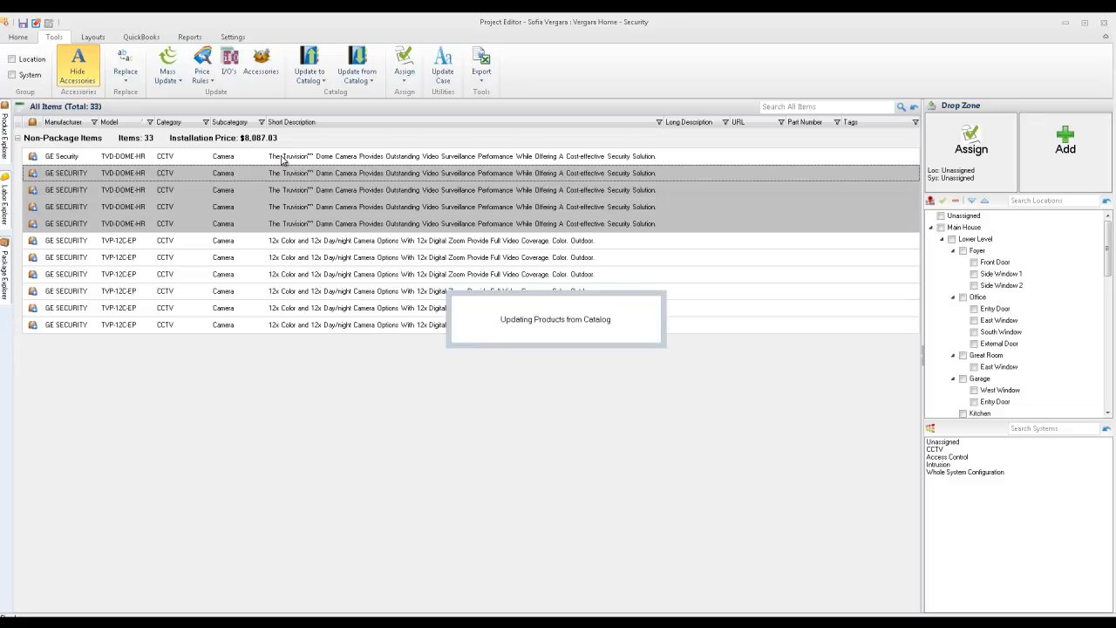